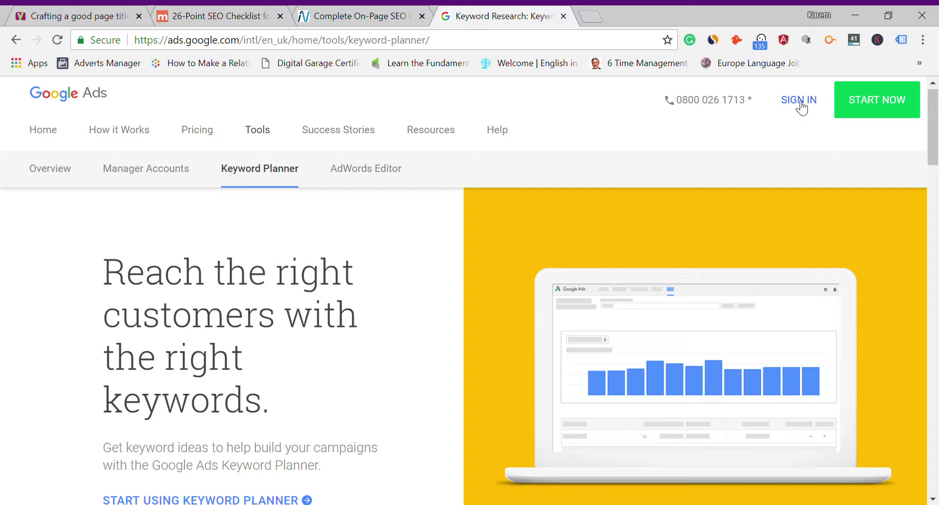
Step: Sign in to Google Ads and open the Keyword Planner
click(800, 102)
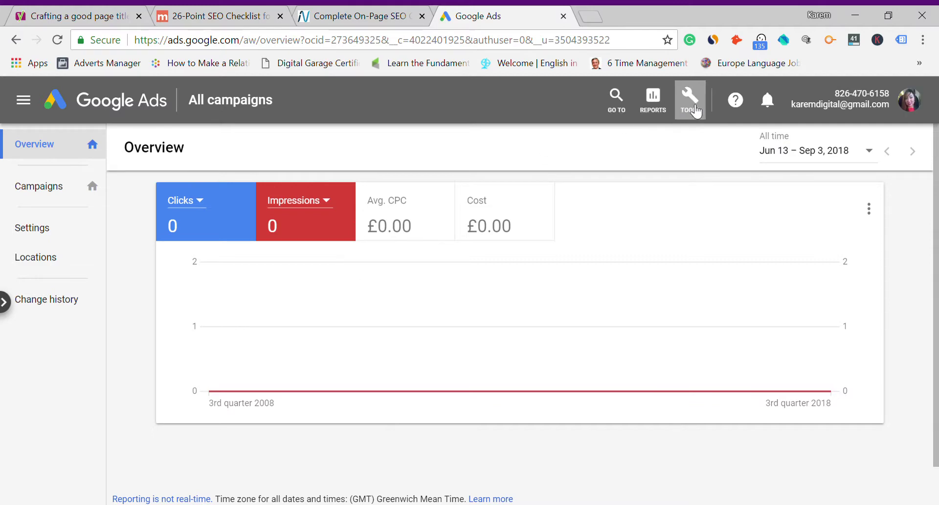
click(696, 108)
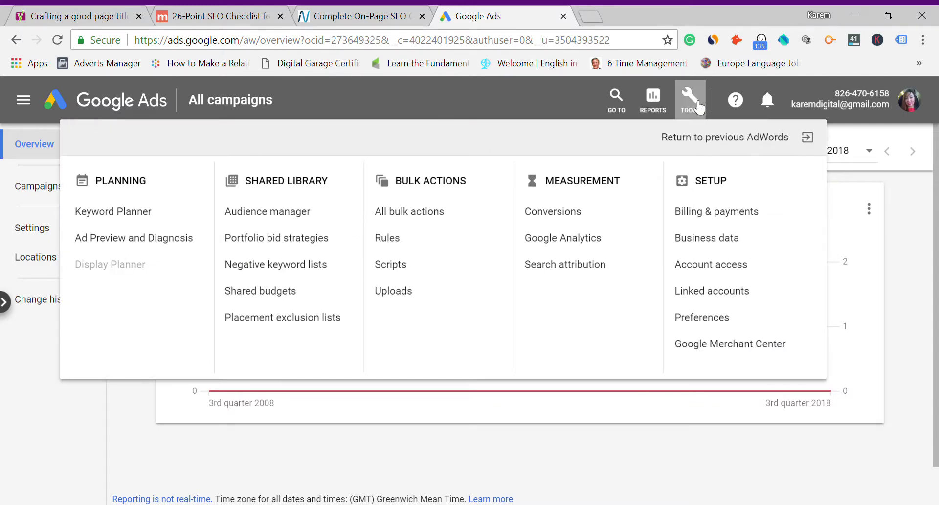
click(145, 220)
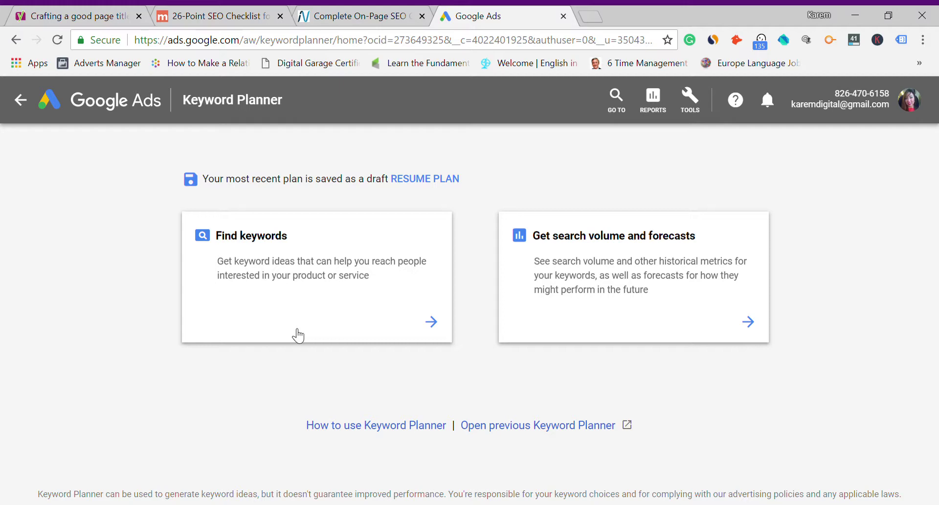
Step: Find keyword ideas for the phrase "affordable hotels in oxford"
click(331, 277)
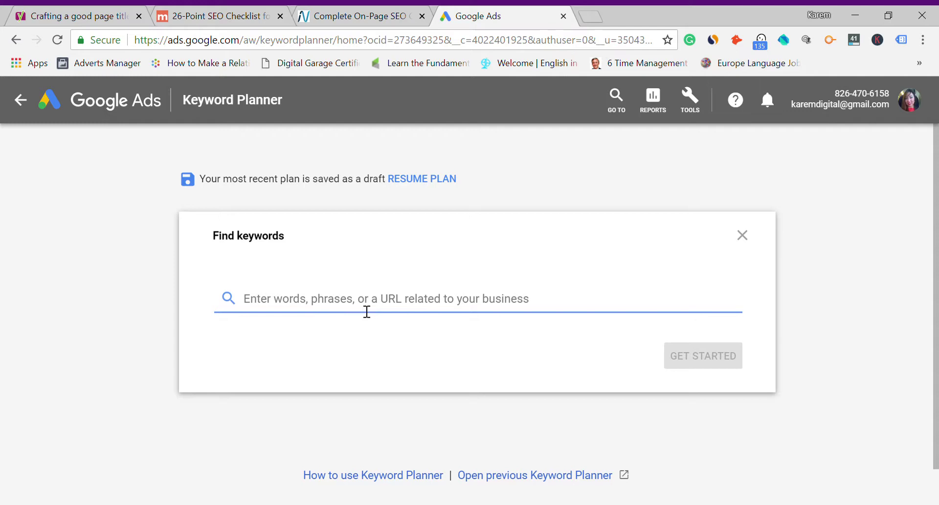
text(aff)
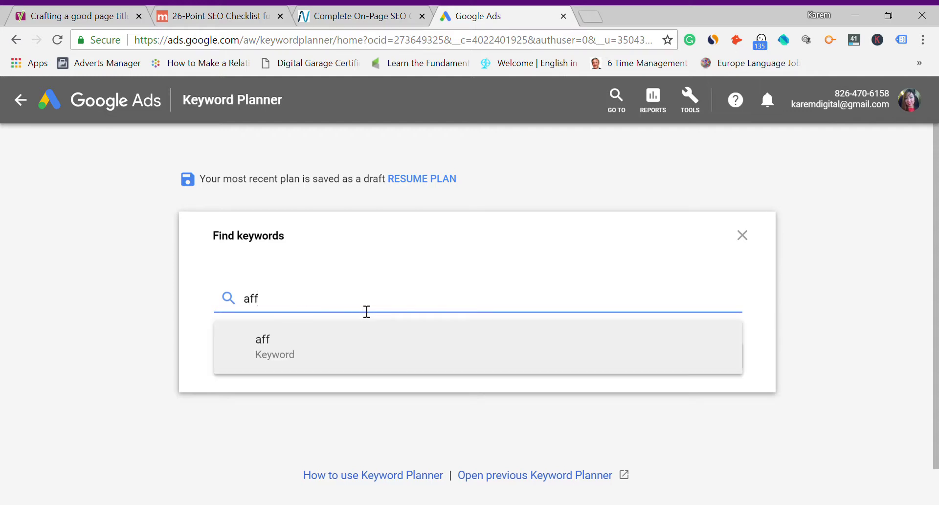
text(ordable hotels in o)
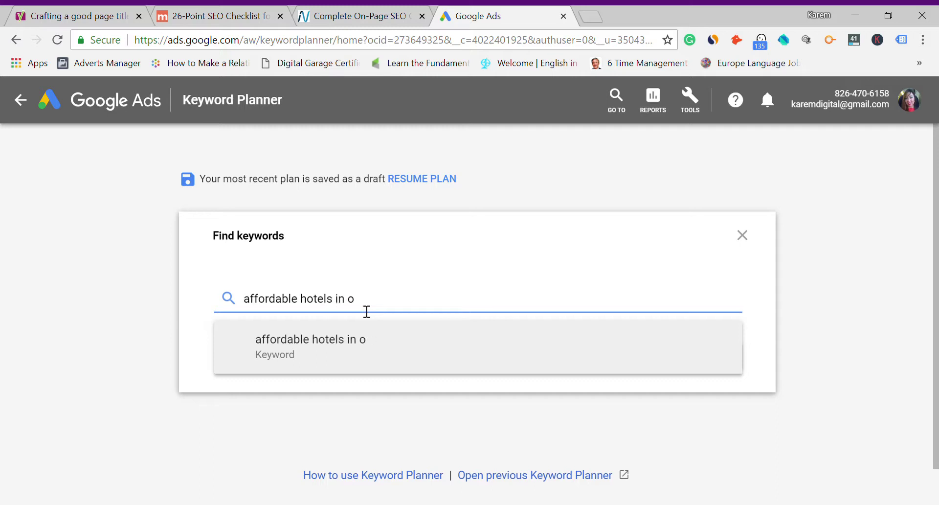
text(xford)
key(Return)
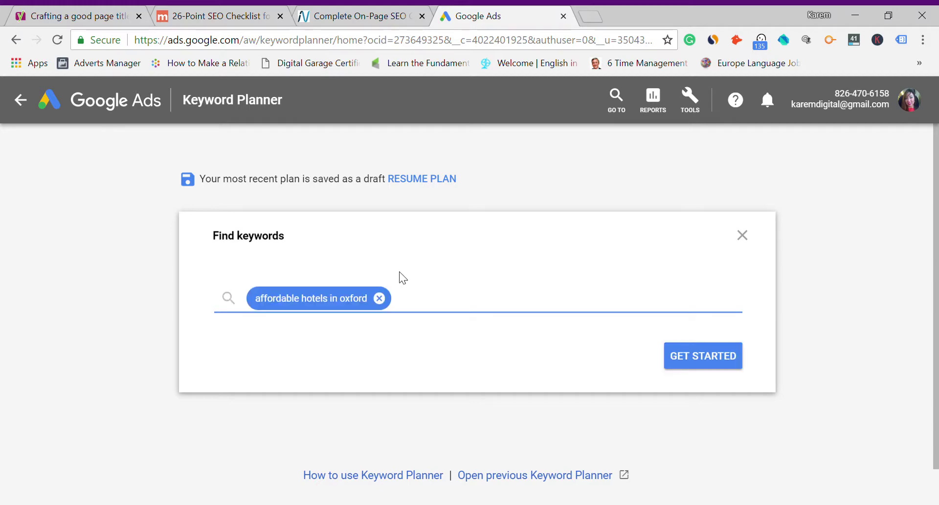
click(695, 359)
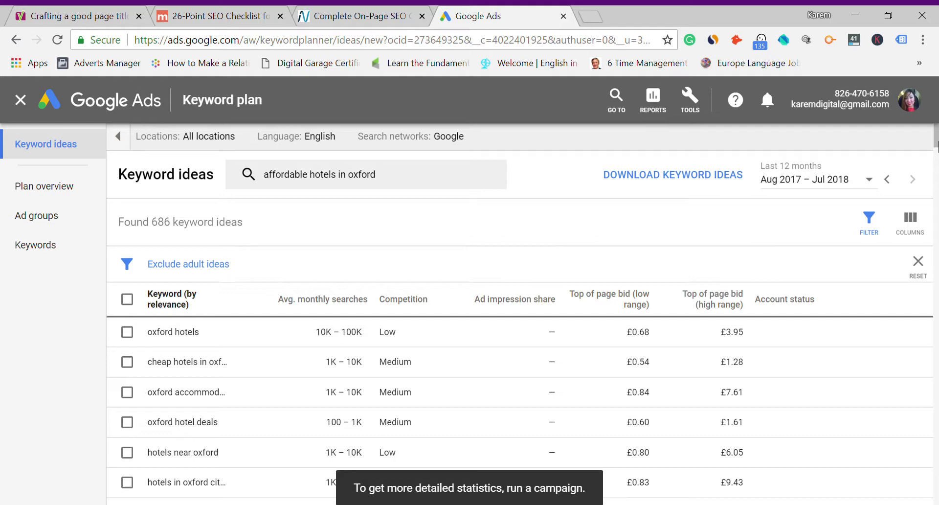
Step: Look through the keyword ideas, examining their monthly searches, competition and top of page bids
mouse_move(247, 299)
drag(470, 136, 258, 136)
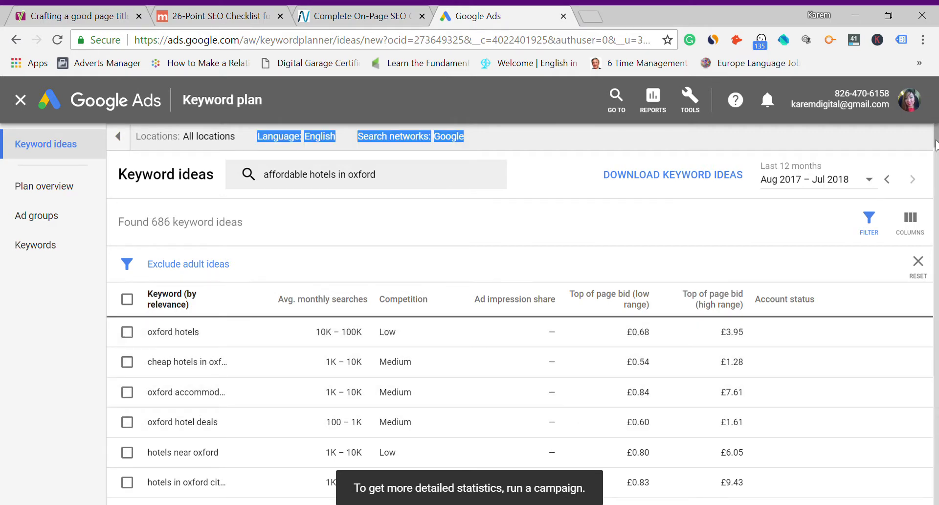
drag(936, 140, 937, 193)
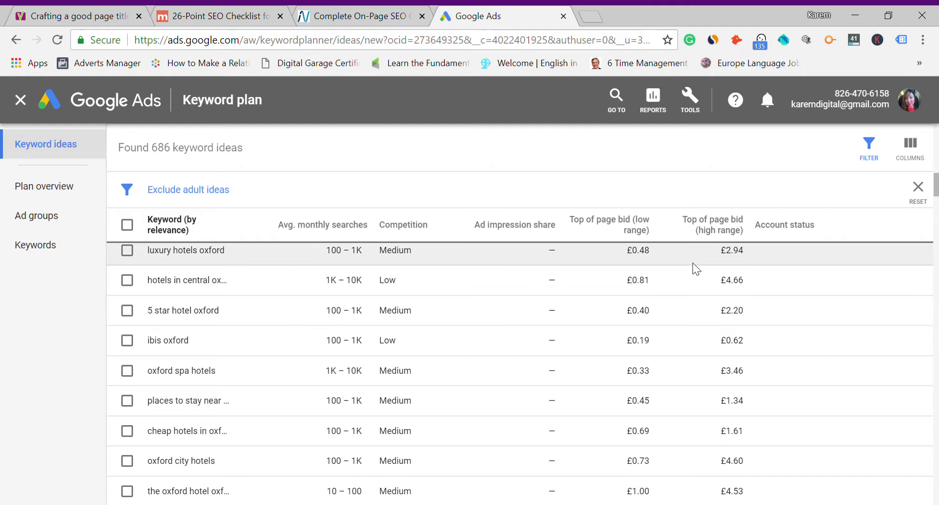
drag(936, 198, 938, 301)
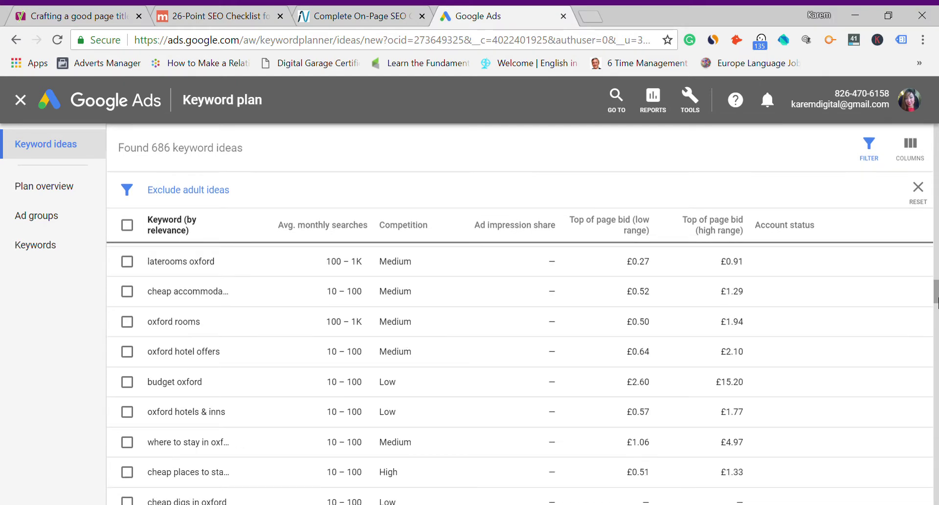
drag(937, 302, 938, 121)
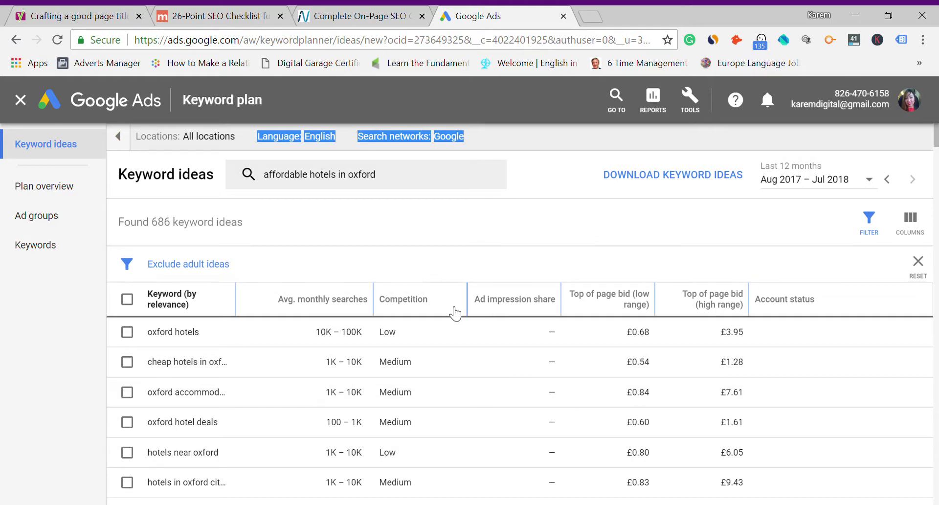
Step: Replace the Exclude adult ideas filter with the recent filter for Low competition, high-range top of page bid >= £1.00 and average monthly searches >= 1000
click(204, 267)
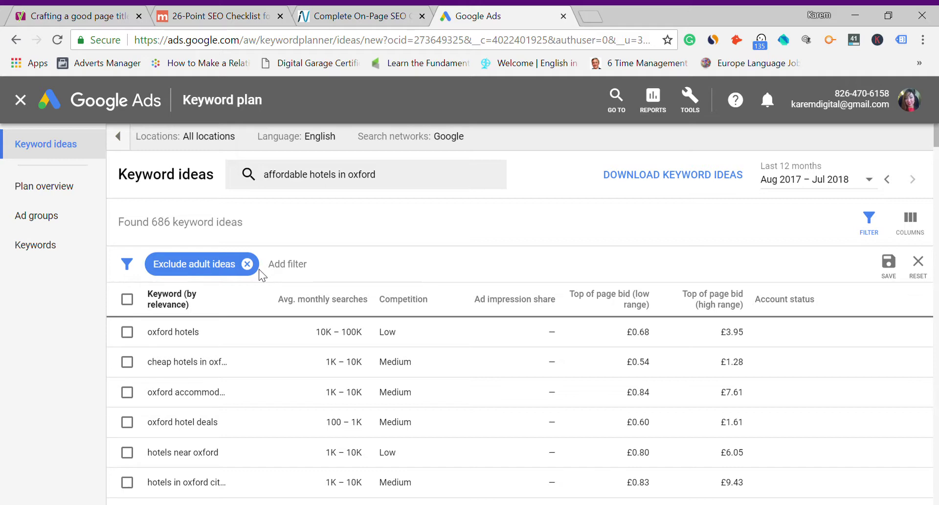
click(247, 264)
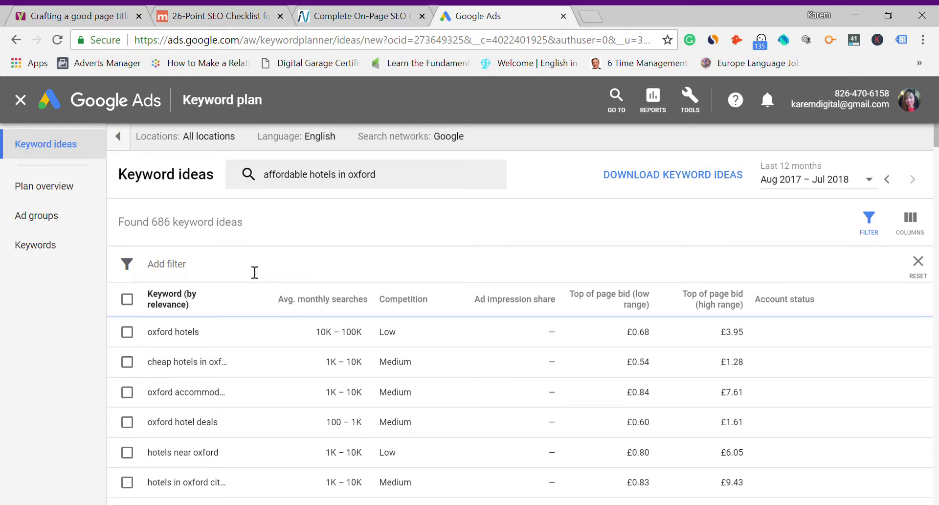
click(132, 266)
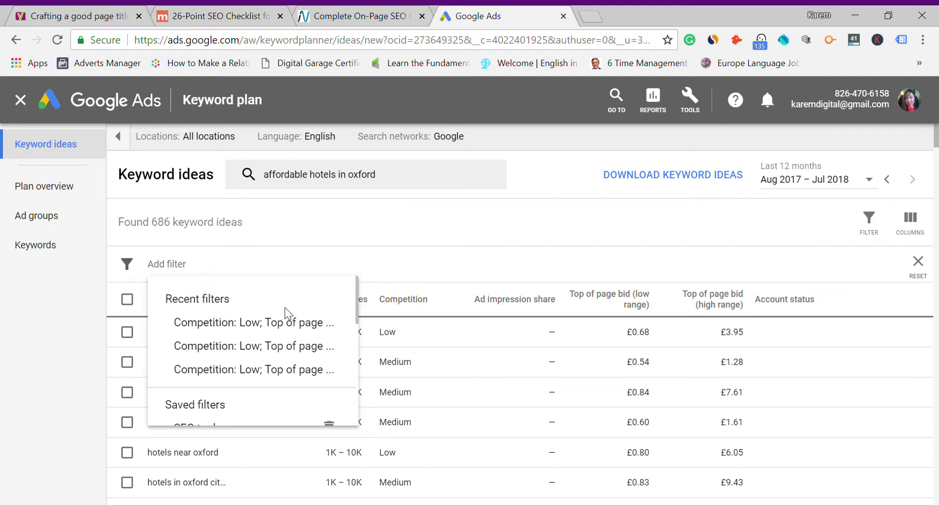
click(253, 324)
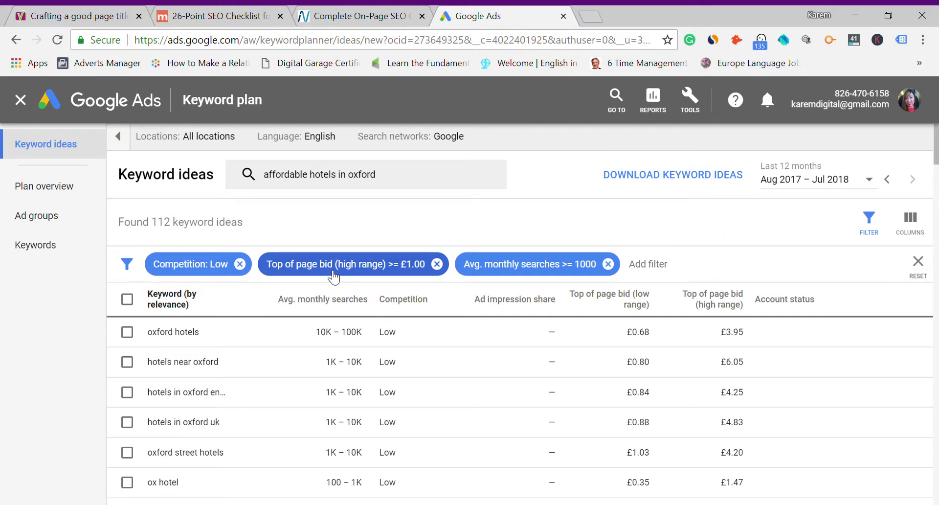
Step: Review the filtered keyword ideas, comparing their monthly searches, competition and bid ranges
mouse_move(619, 305)
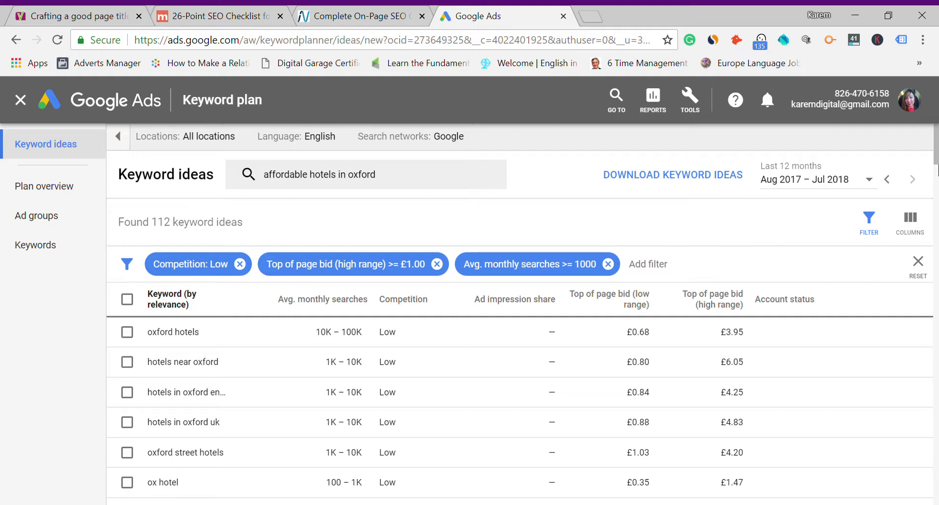
click(507, 333)
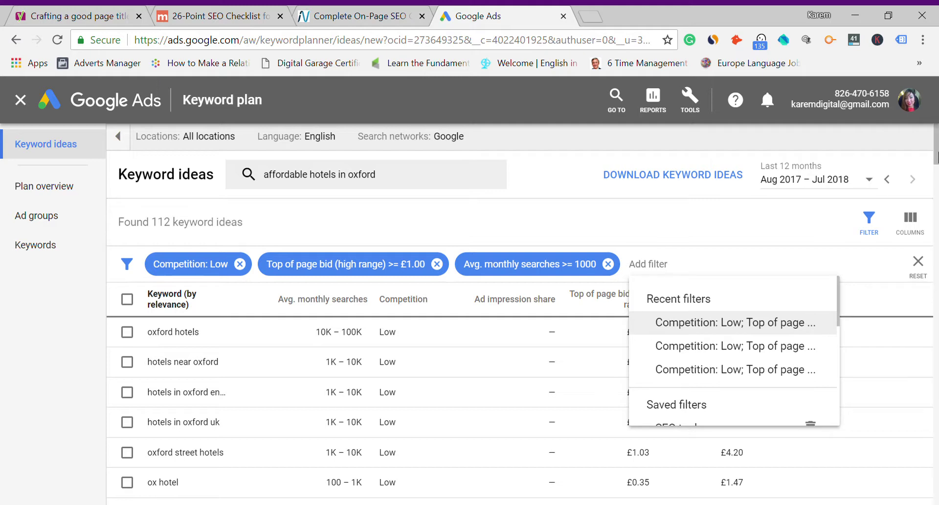
triple_click(673, 199)
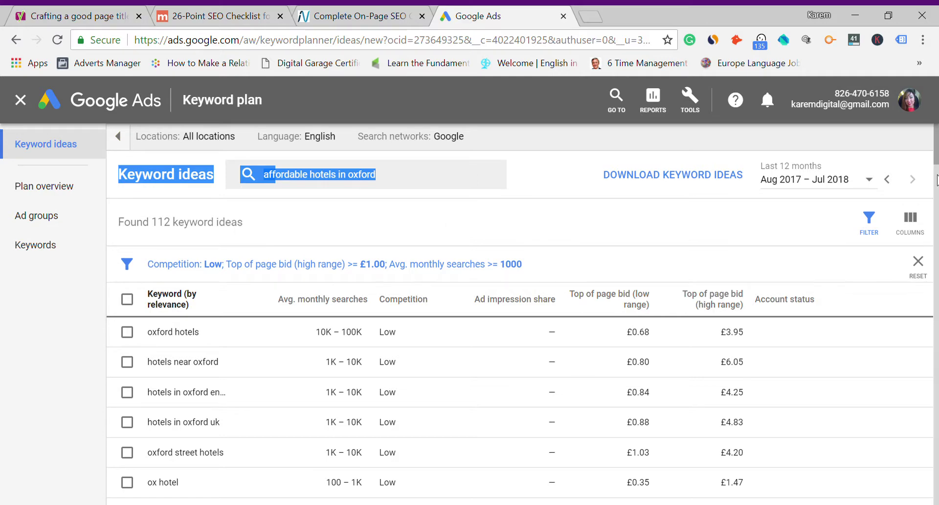
scroll(937, 180, down, 4)
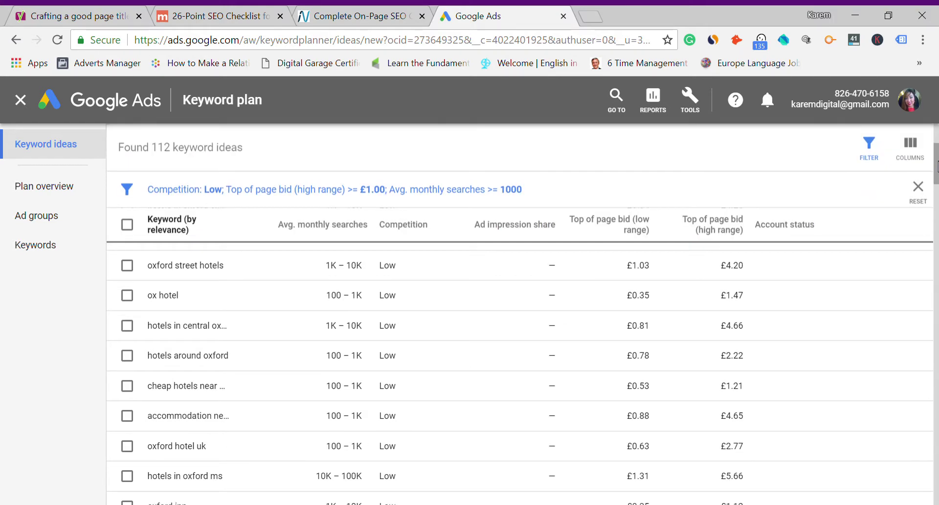
scroll(937, 181, down, 3)
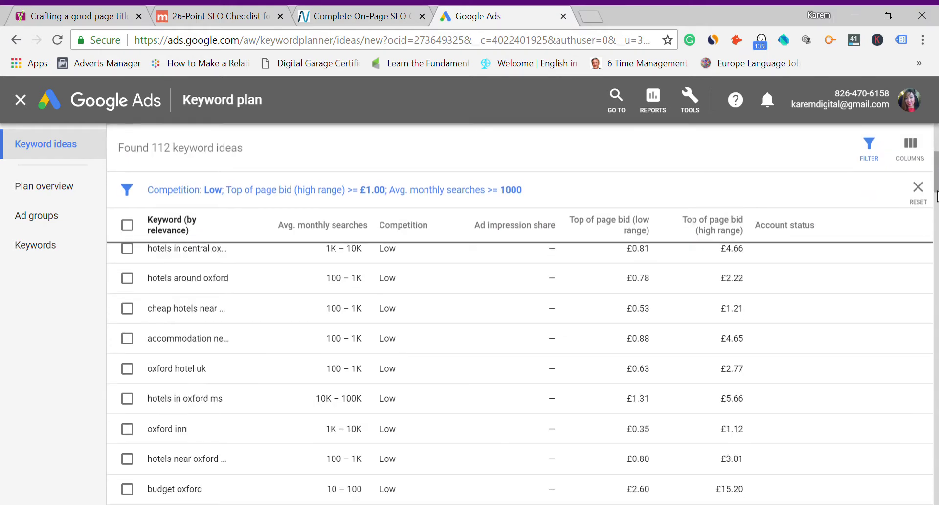
scroll(937, 204, down, 3)
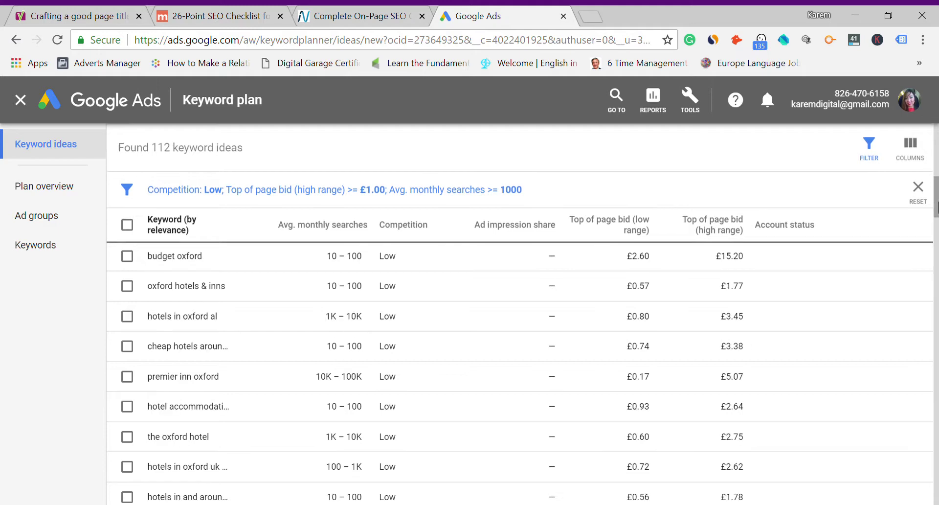
scroll(938, 203, down, 2)
drag(938, 203, 938, 136)
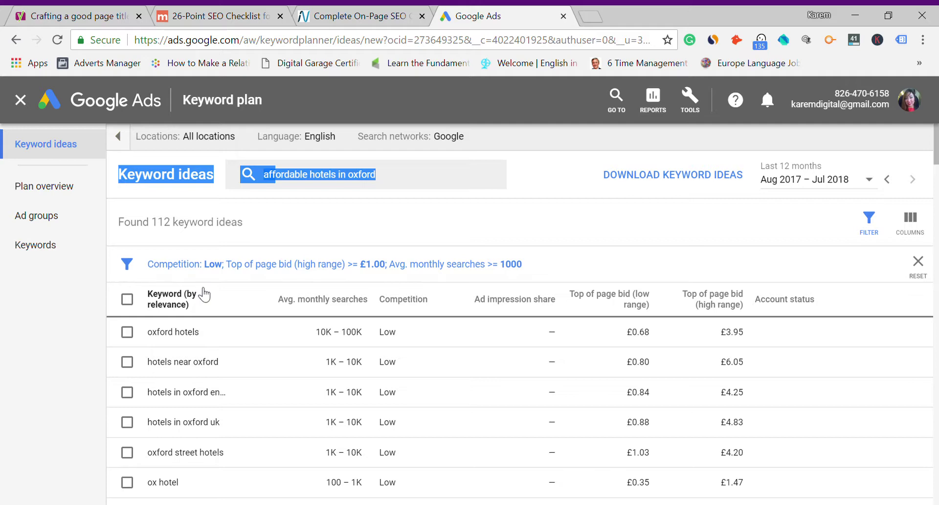
Step: Add a keyword text filter that limits the ideas to those containing "oxford"
click(137, 267)
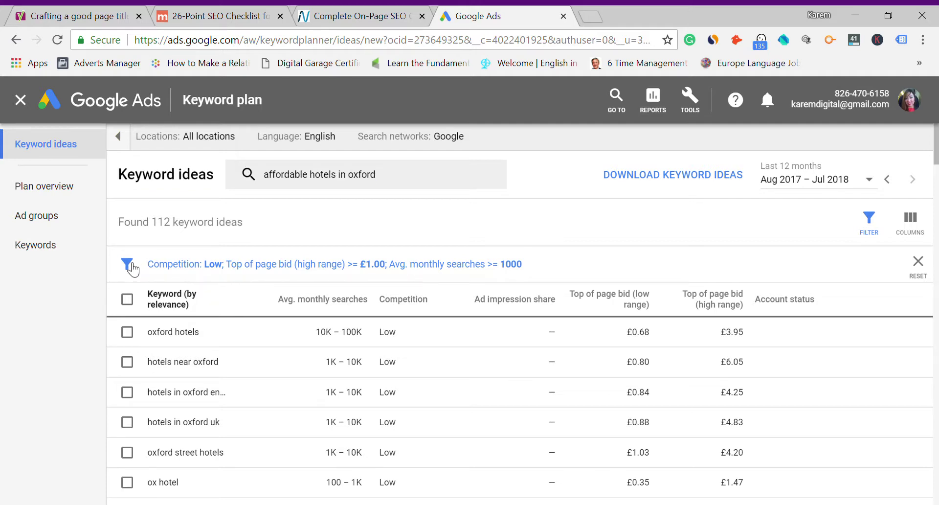
click(132, 268)
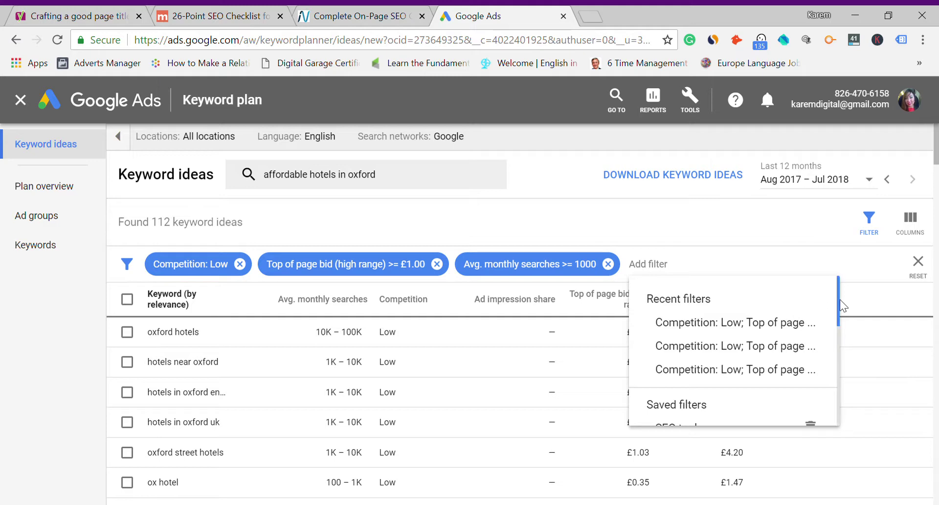
scroll(841, 320, down, 2)
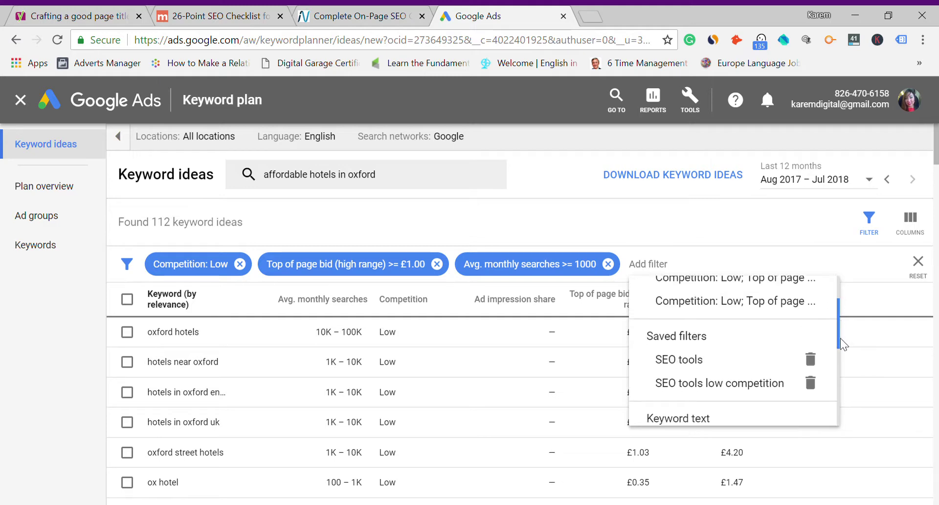
scroll(844, 351, down, 2)
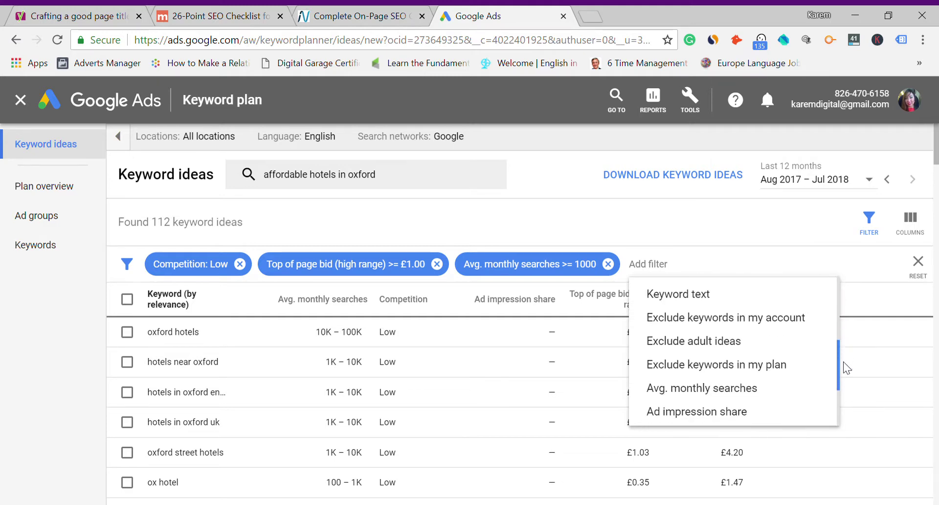
mouse_move(843, 362)
mouse_down()
mouse_move(842, 402)
mouse_move(836, 330)
mouse_move(837, 354)
mouse_up()
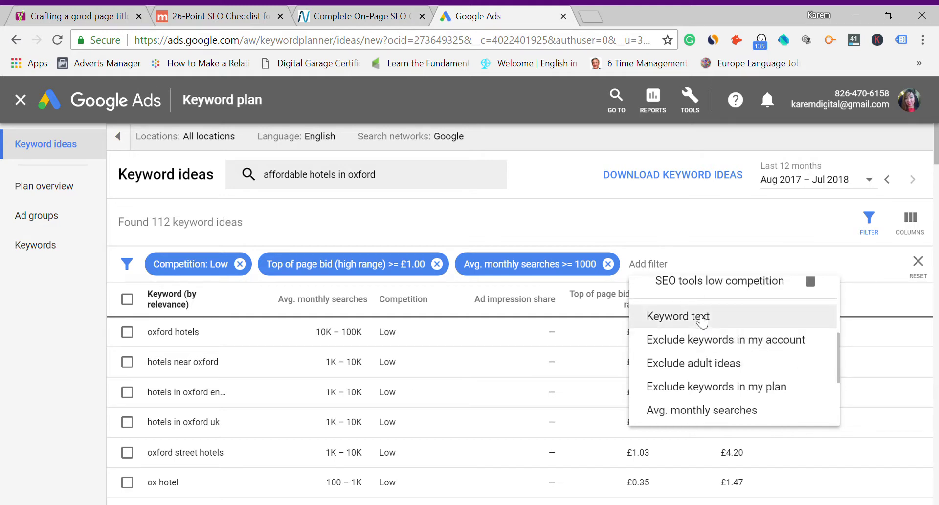
click(703, 319)
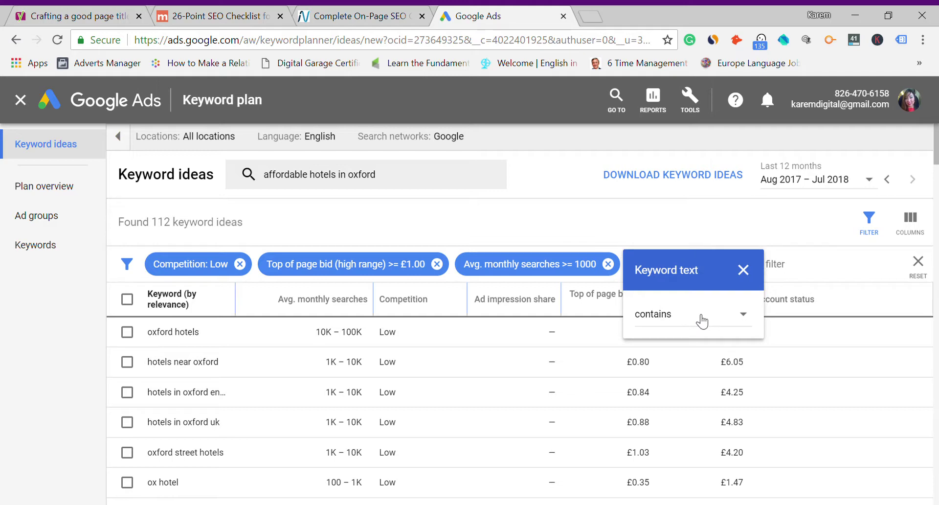
click(741, 317)
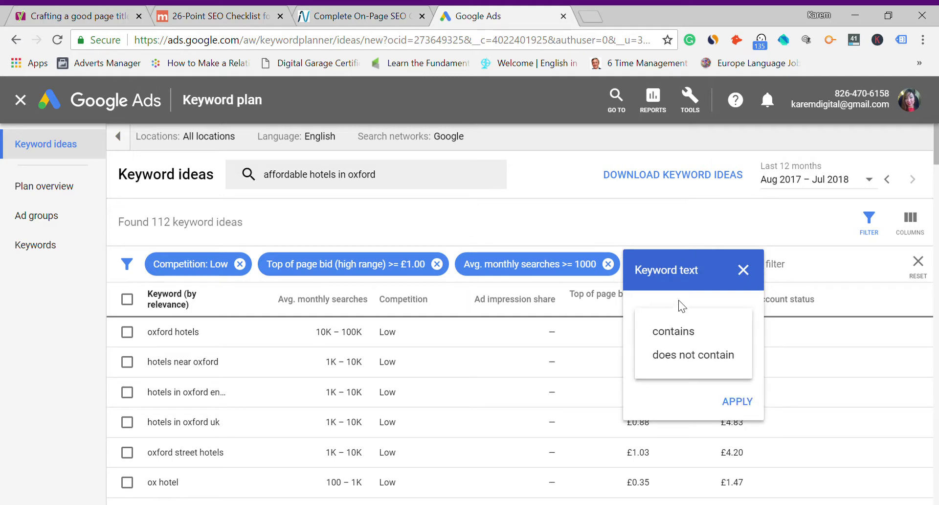
click(674, 331)
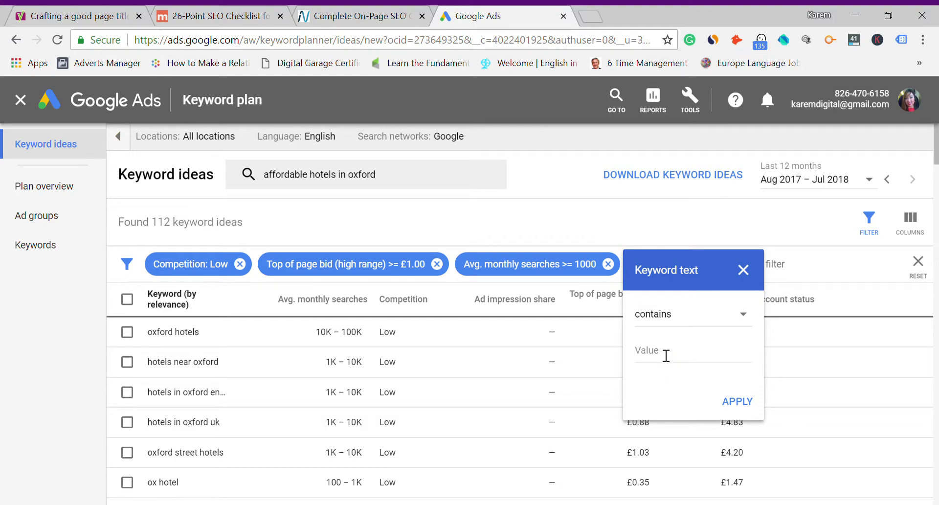
click(662, 360)
text(oxford)
click(738, 401)
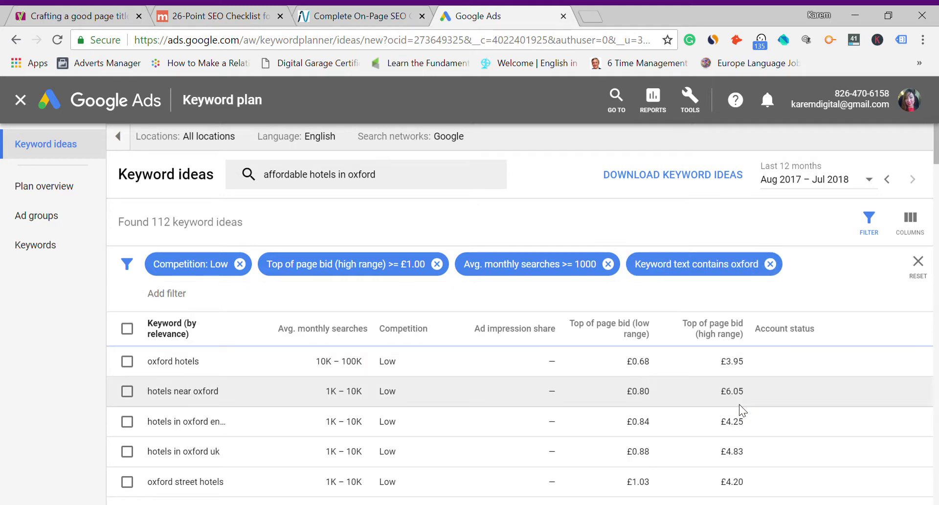